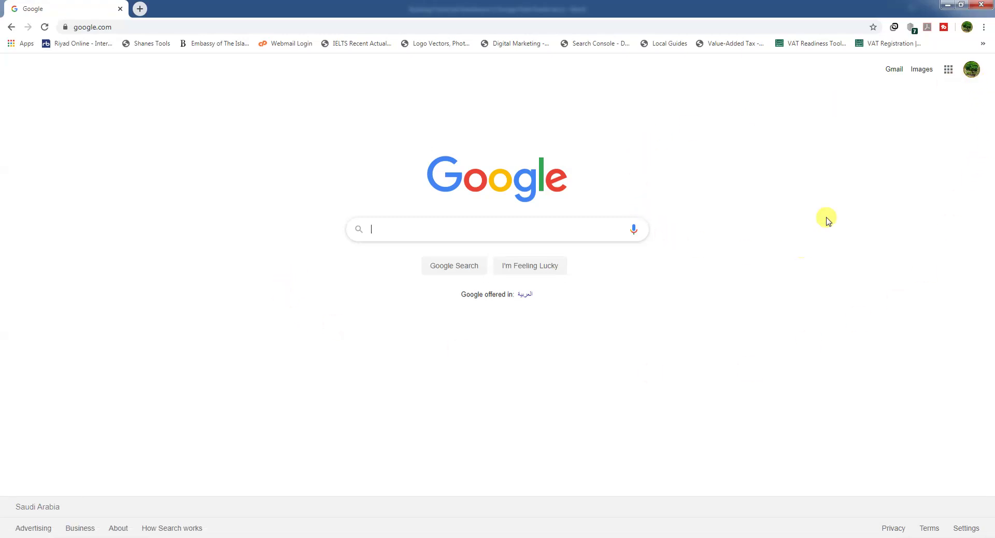
Search Google for 'google data studio' using the past-searches suggestion list.
click(413, 231)
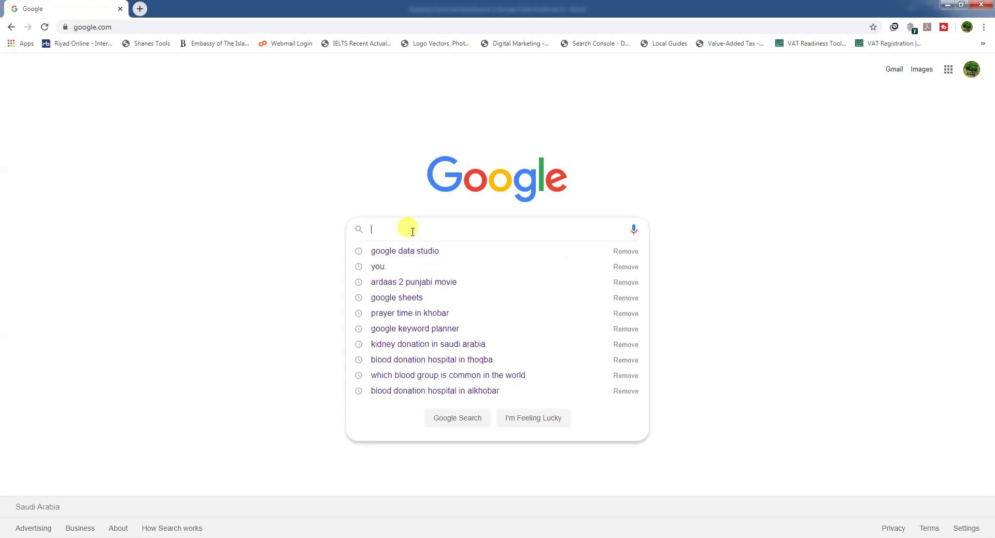
click(412, 253)
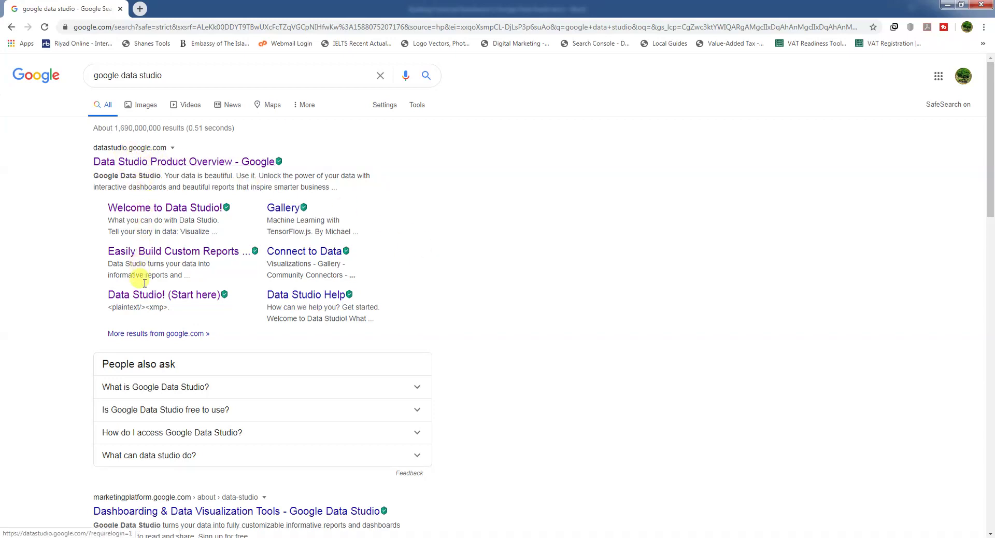
Go from the 'Welcome to Data Studio!' help article to the Data Studio reports home via the navigation menu.
click(141, 210)
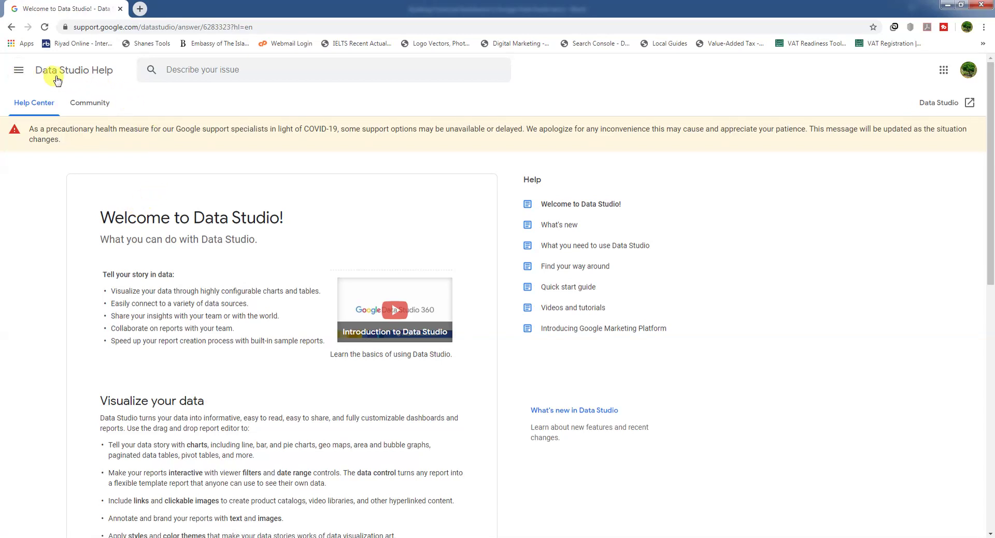
click(19, 71)
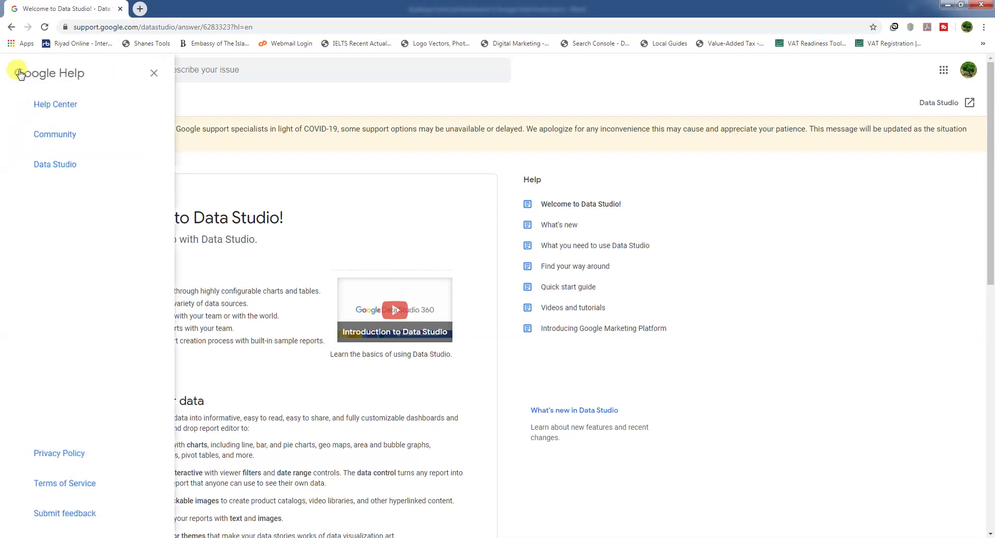
click(63, 165)
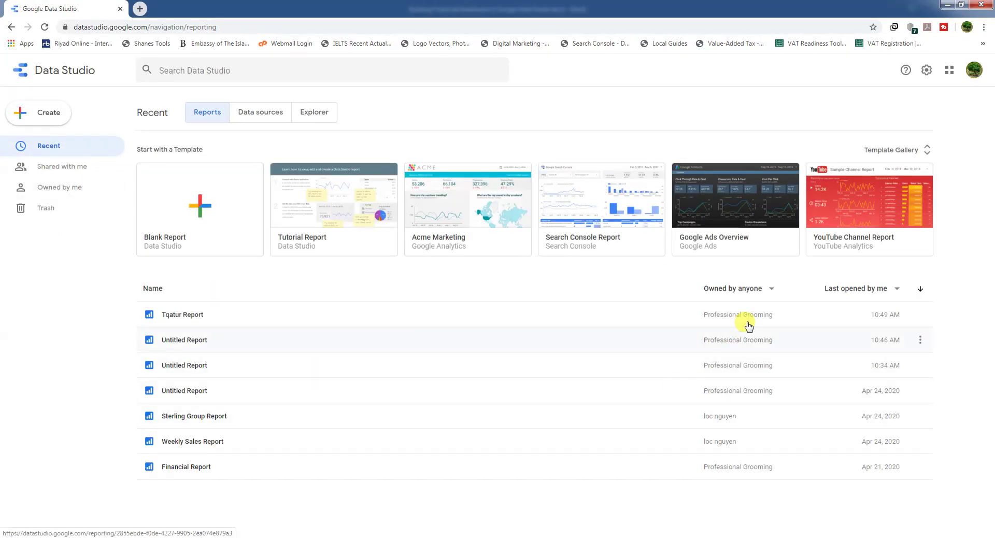
Filter the Data Studio report list to show only reports owned by me.
click(771, 289)
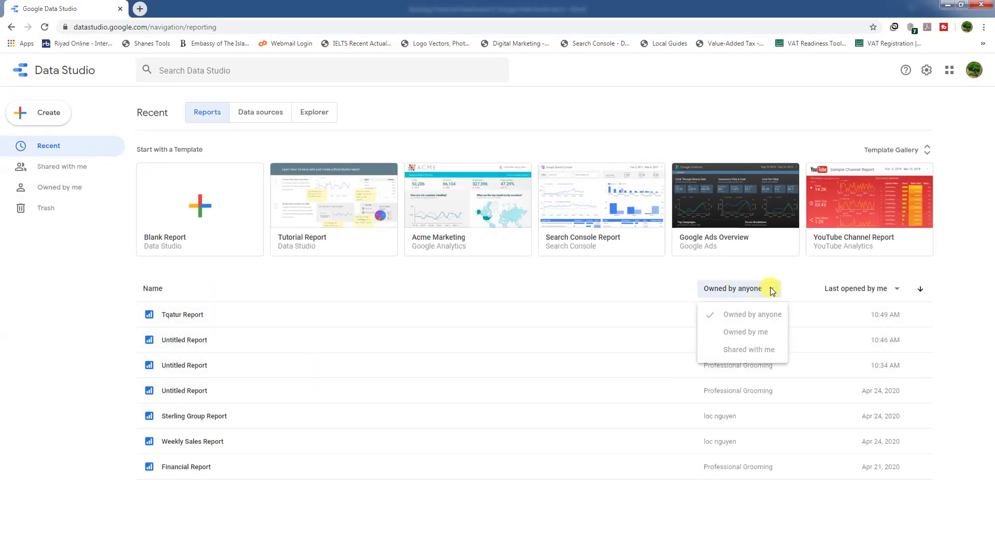
click(746, 333)
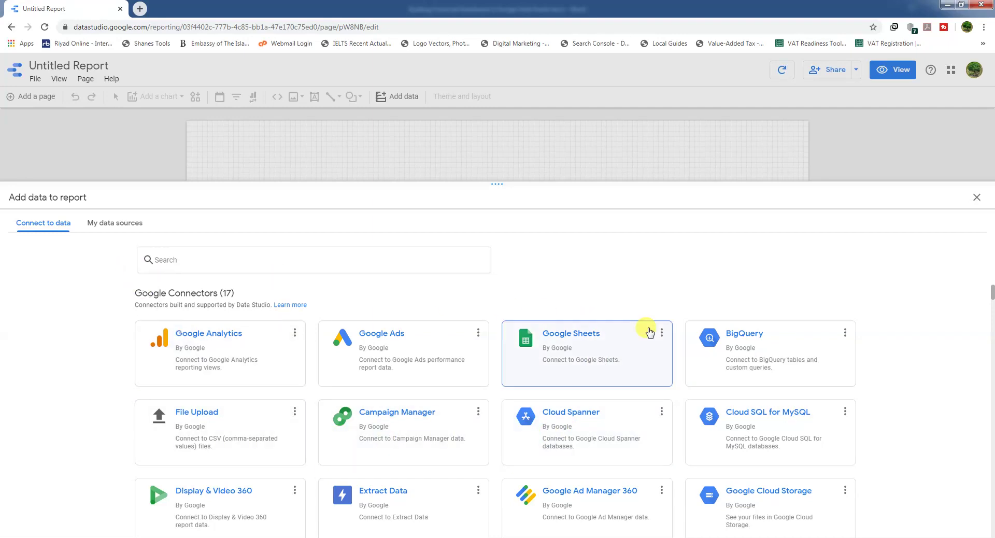
scroll(538, 384, down, 4)
scroll(538, 398, down, 1)
scroll(330, 444, up, 5)
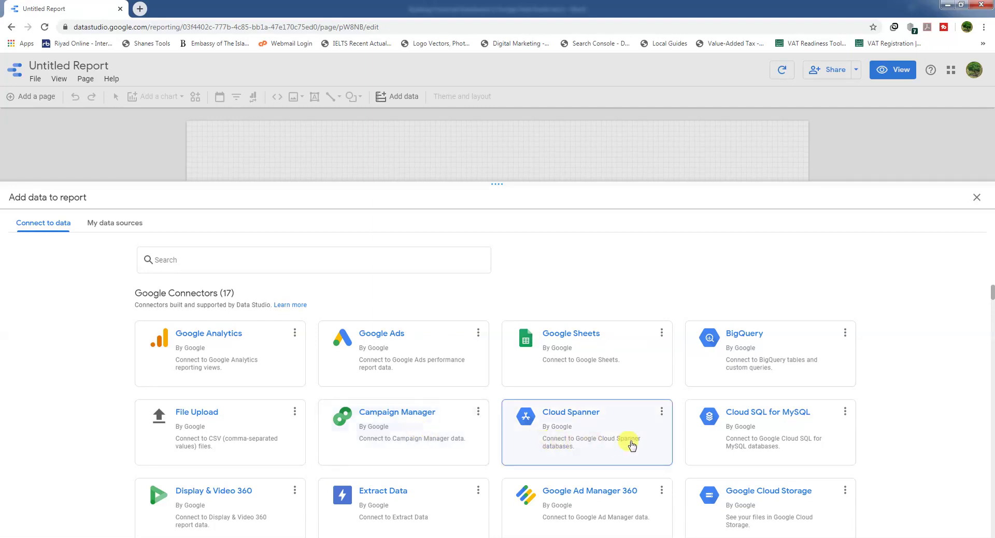
scroll(498, 430, down, 2)
scroll(482, 434, down, 1)
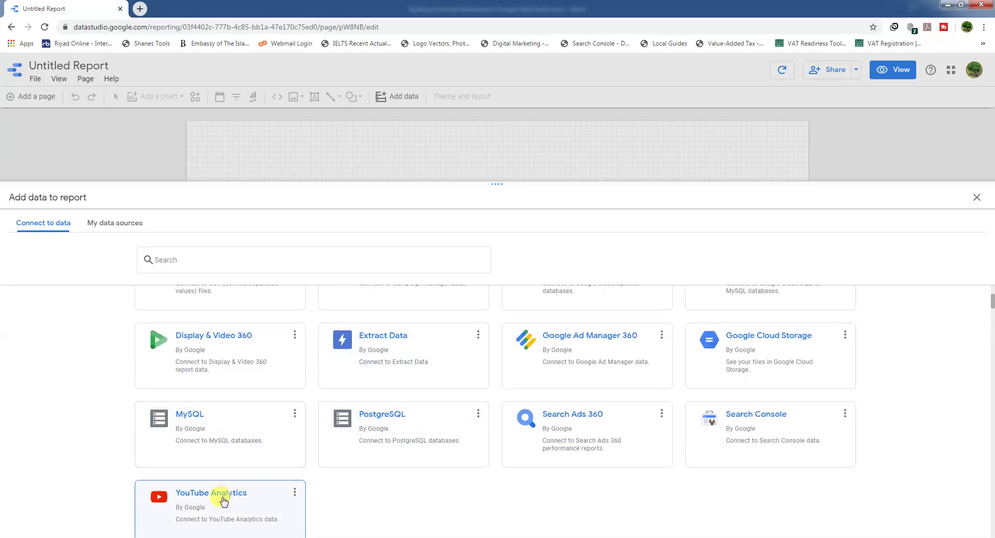
scroll(223, 505, down, 2)
scroll(282, 502, up, 5)
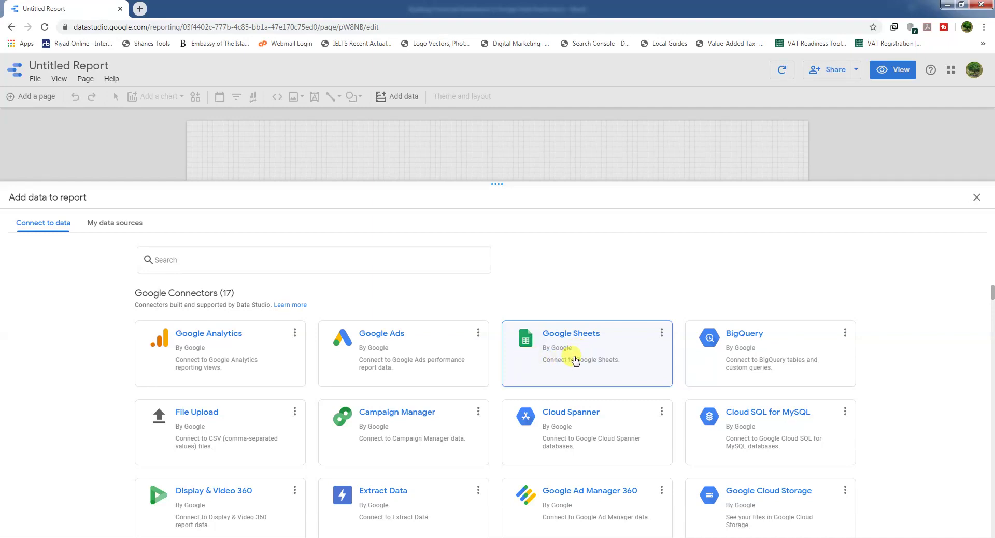
Choose the Google Sheets connector with the ABCED Company Report spreadsheet and its Dam P&L Raw worksheet.
click(576, 358)
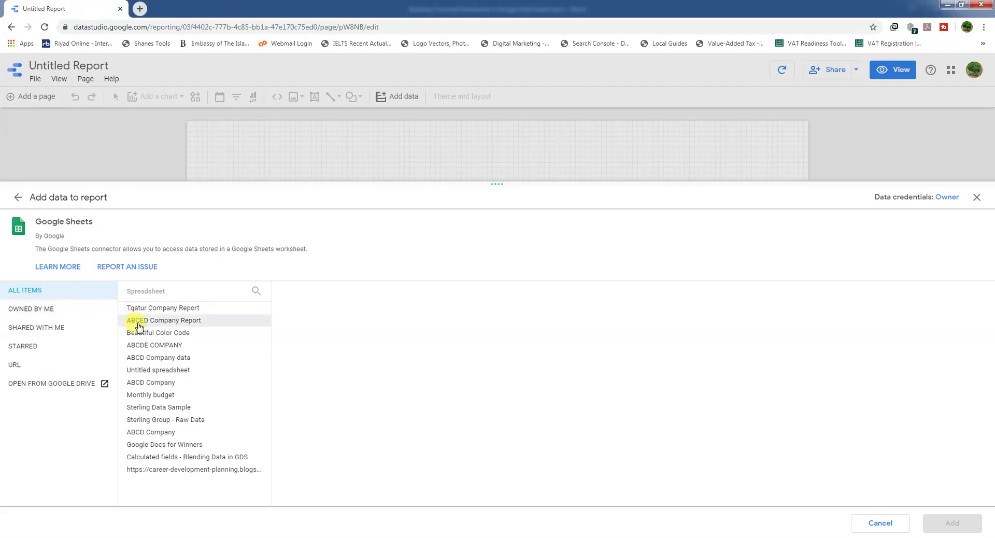
click(179, 323)
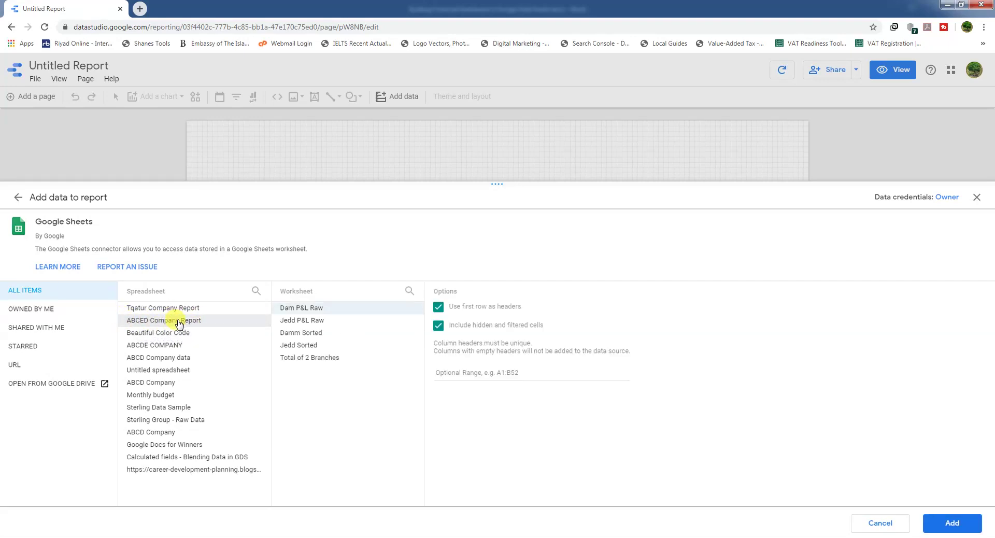
click(325, 311)
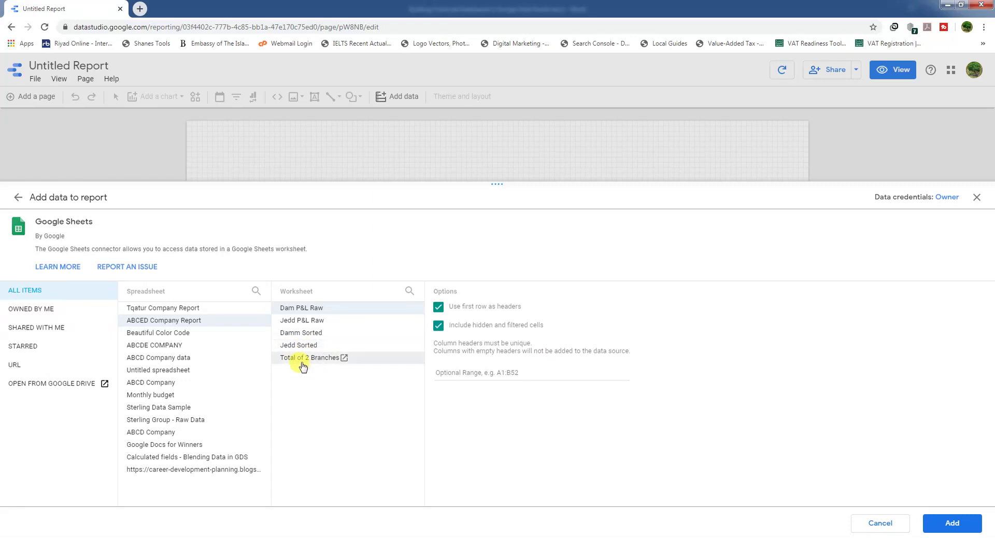
In a new browser tab, search 'google sheets' and reach the Google Sheets home page.
click(140, 8)
text(google sheets)
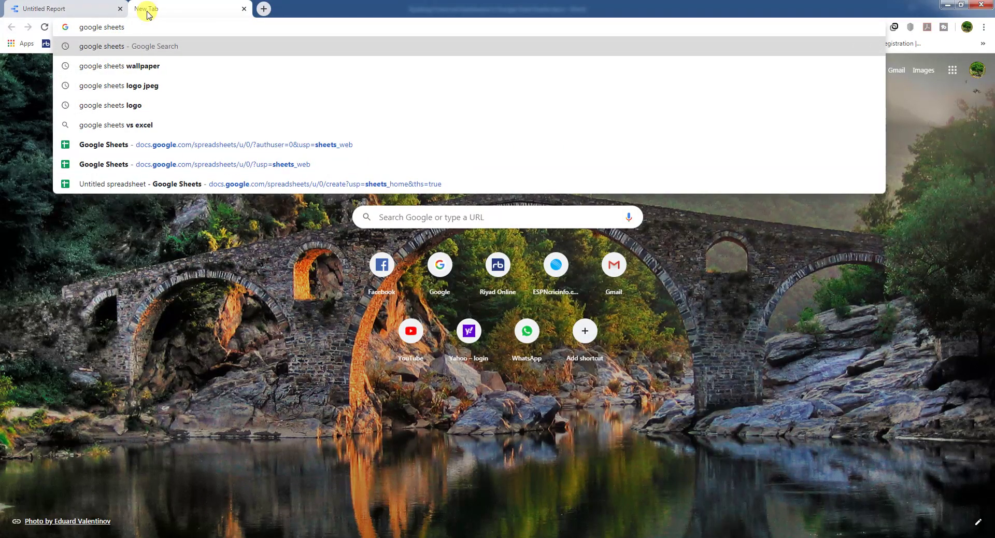
key(Return)
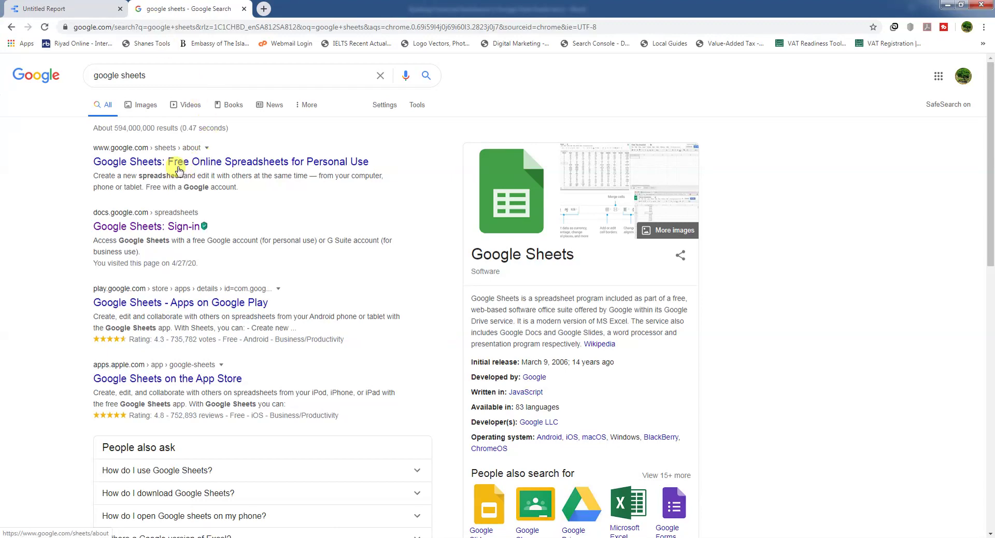
click(171, 165)
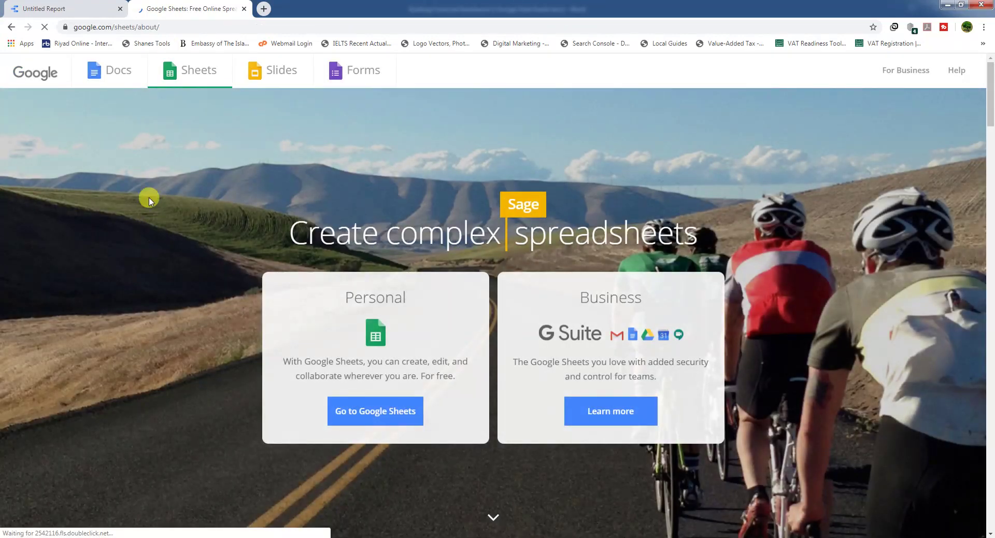
click(200, 70)
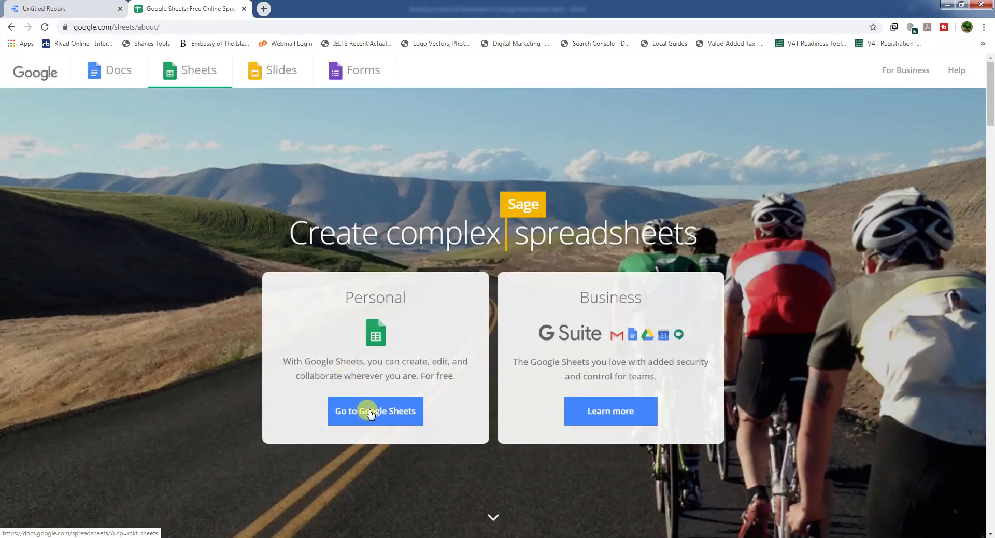
click(370, 413)
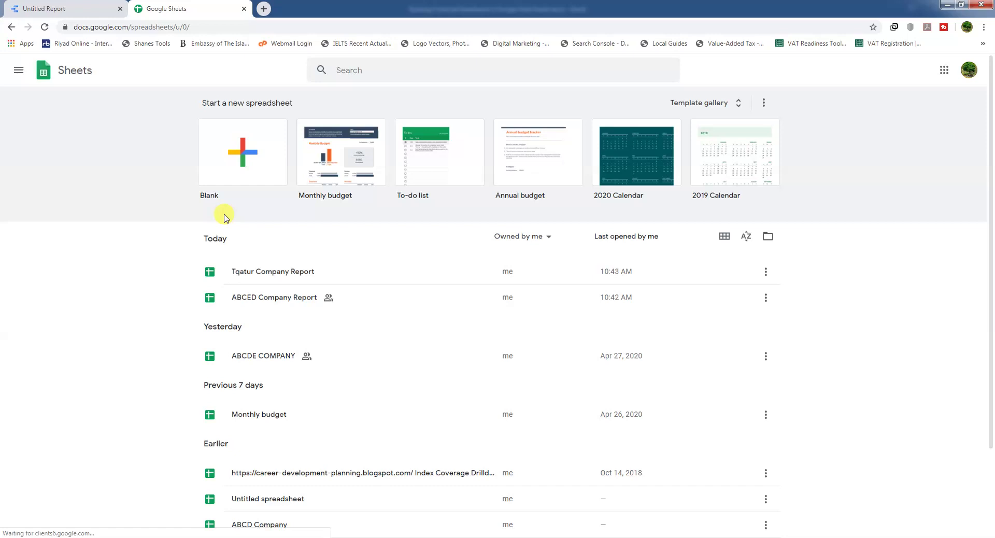
Open ABCED Company Report and browse its sheets through to Total of 2 Branches.
click(263, 300)
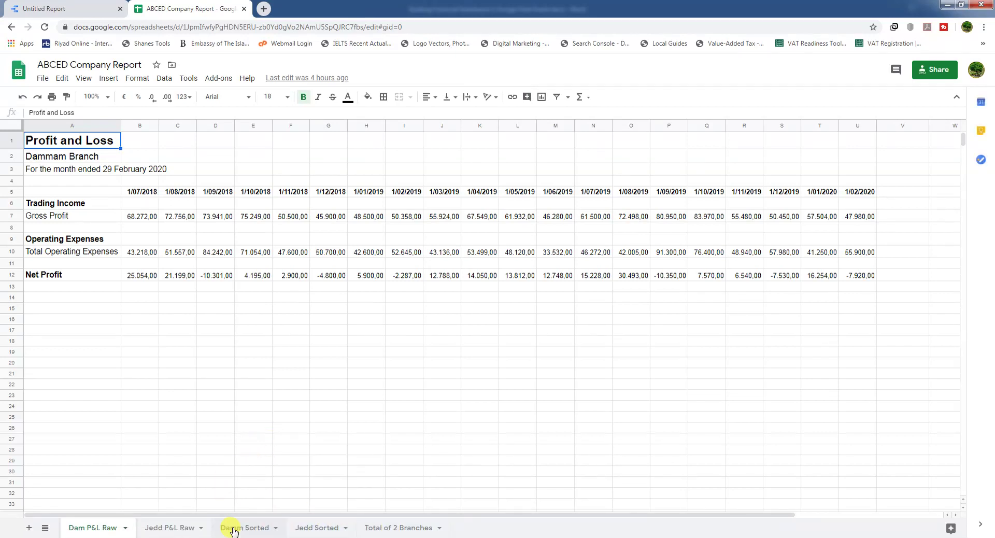
click(169, 528)
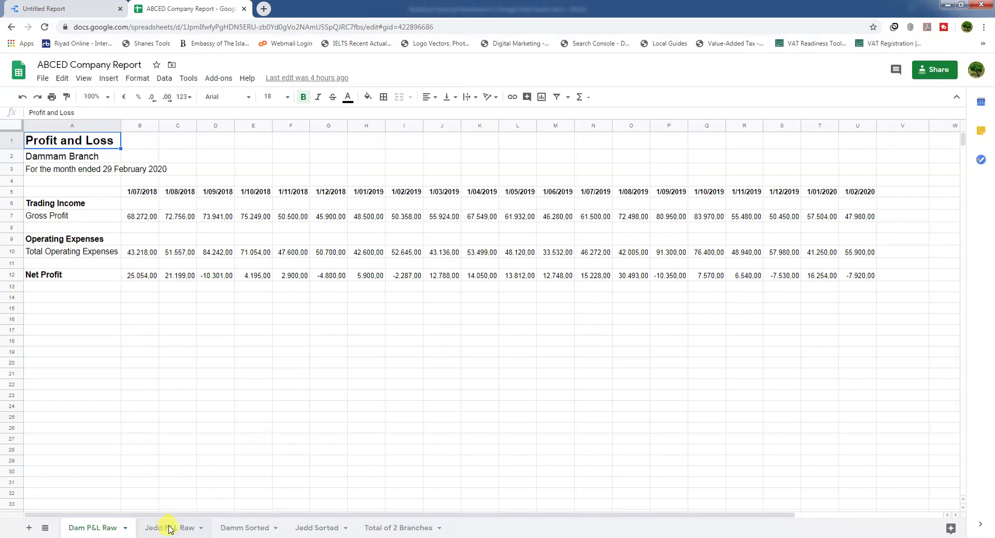
click(248, 527)
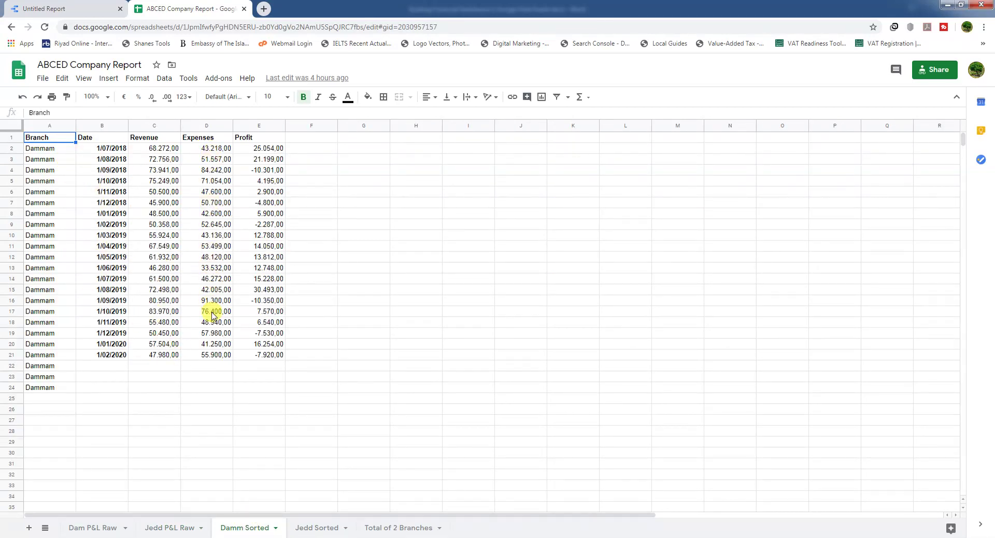
click(310, 528)
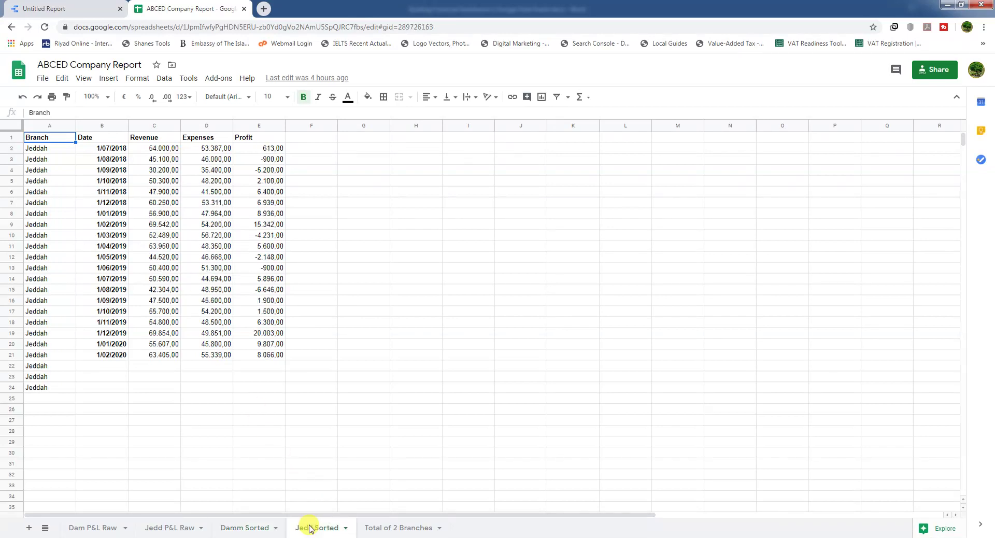
click(398, 531)
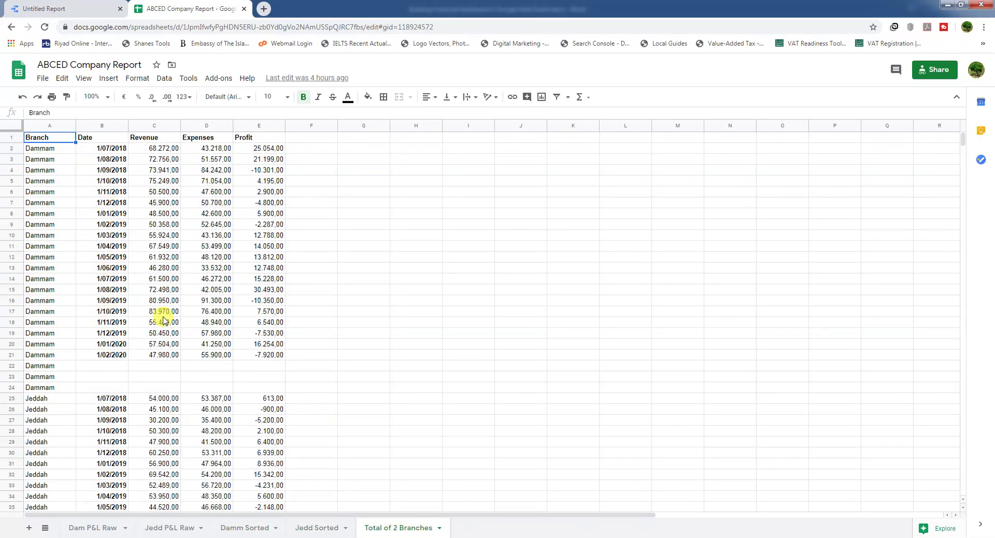
scroll(164, 317, down, 2)
scroll(239, 342, up, 2)
Back in the Untitled Report, add the Total of 2 Branches worksheet as the report's data.
click(57, 9)
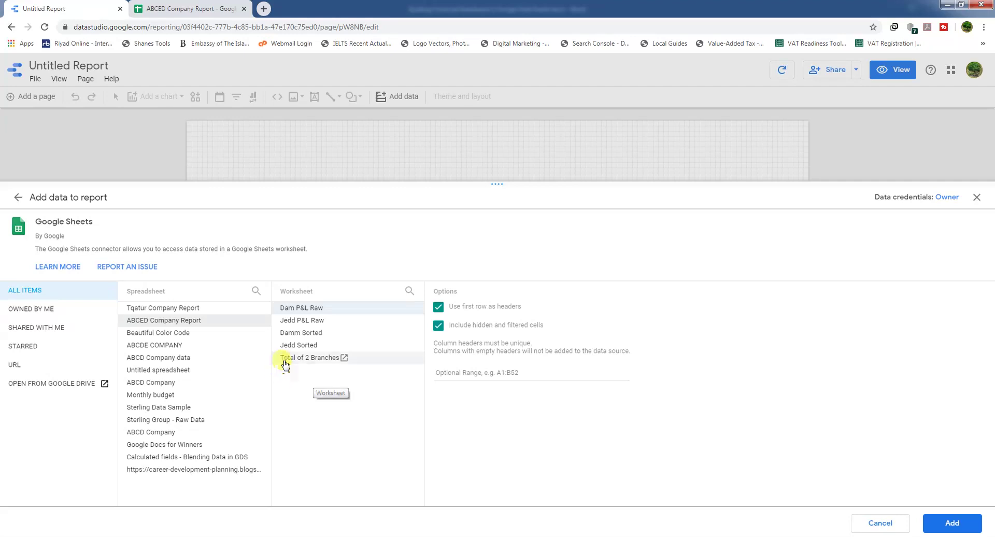
click(308, 362)
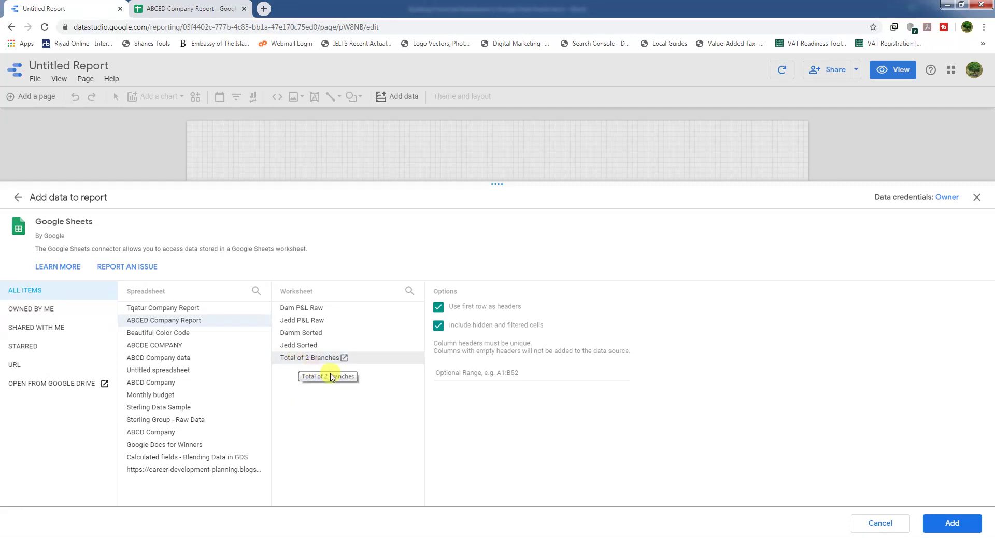
click(953, 523)
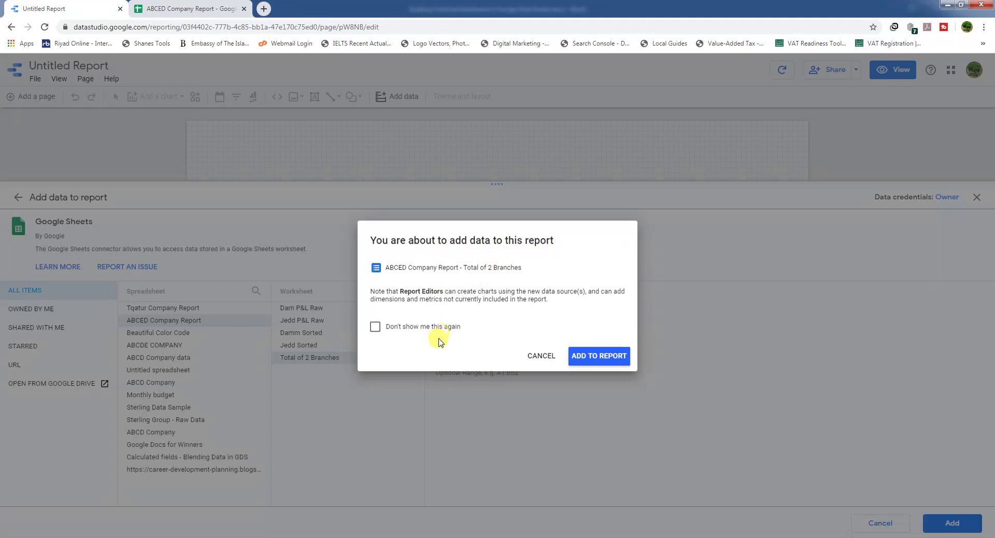
click(598, 358)
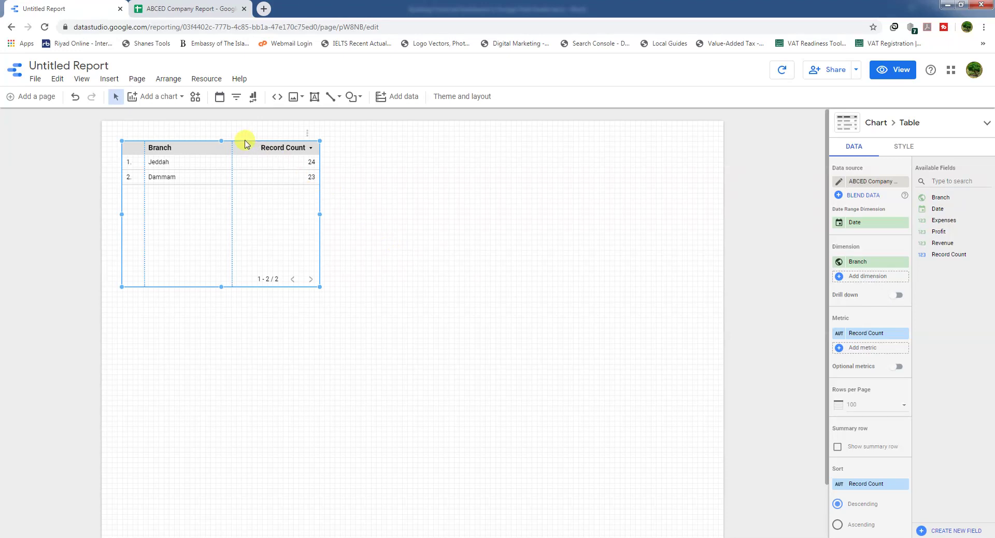
Delete the automatically added Record Count by Branch table.
key(Delete)
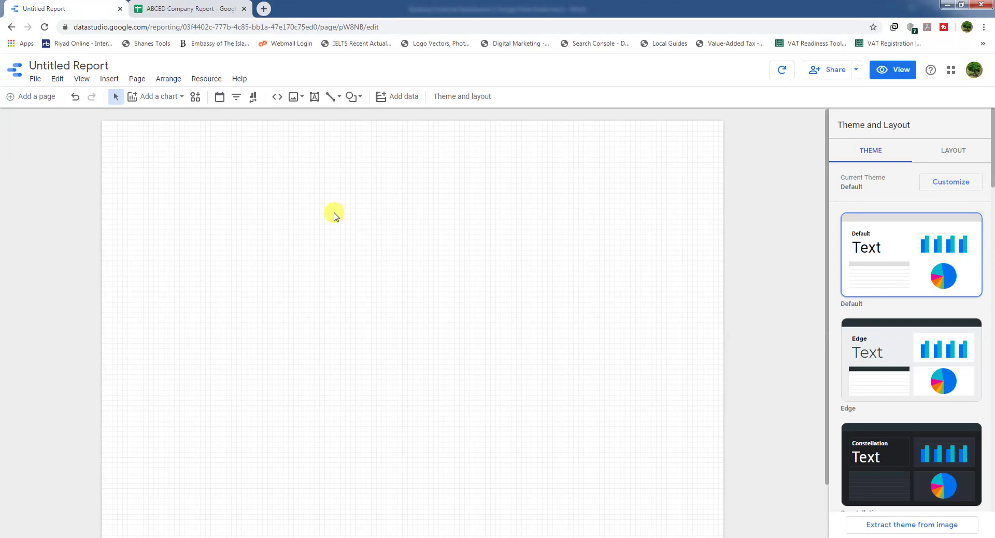
Through Resource > Manage added data sources, edit the ABCED Company Report - Total of 2 Branches source.
click(203, 81)
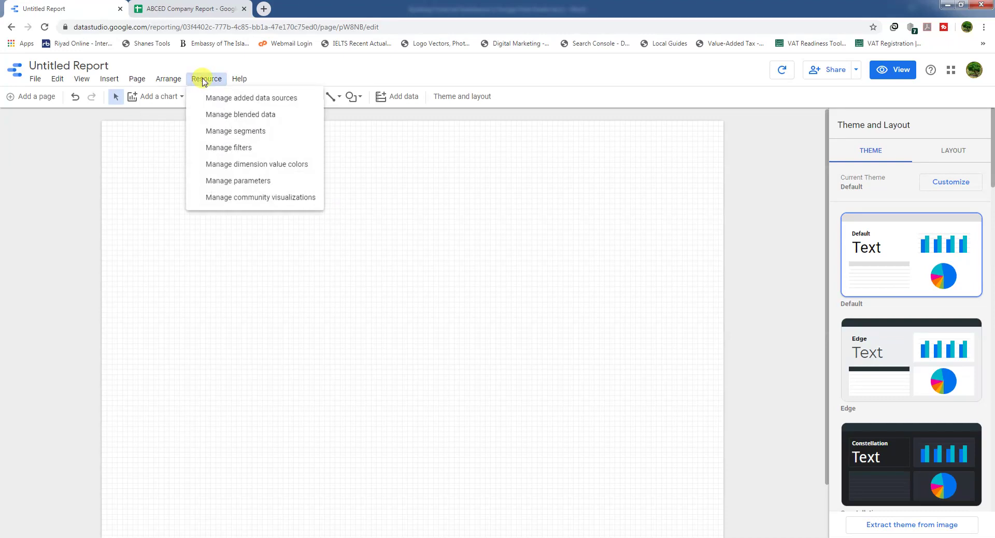
click(256, 103)
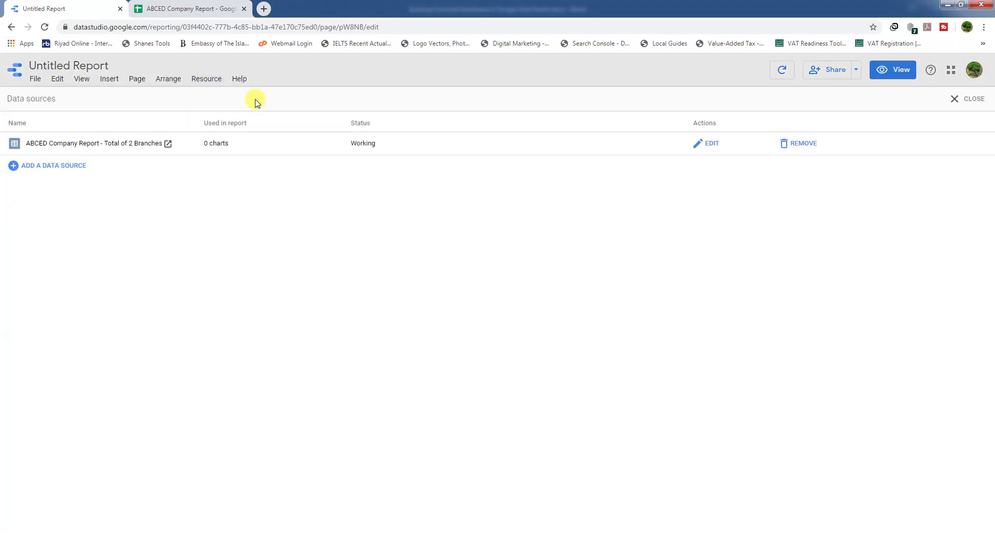
click(712, 145)
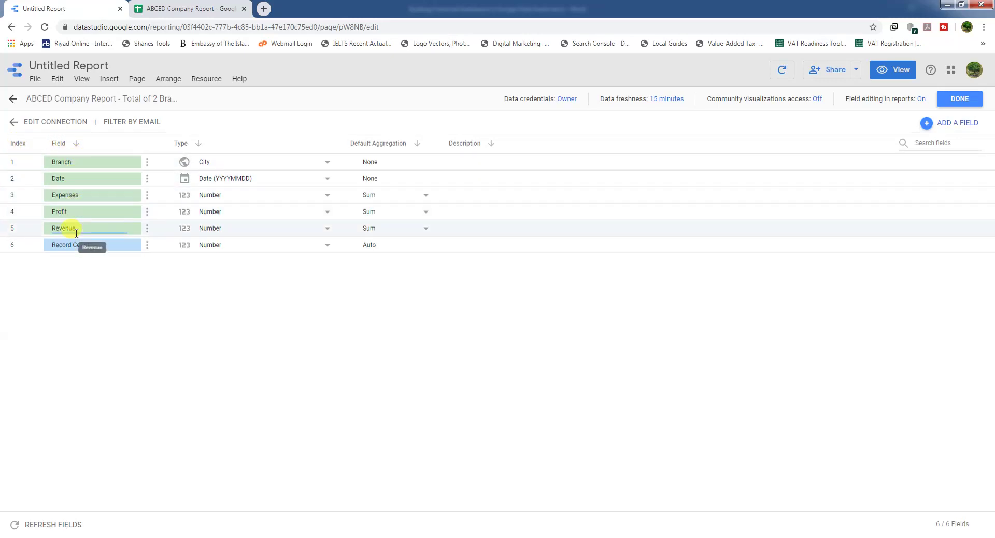
click(176, 8)
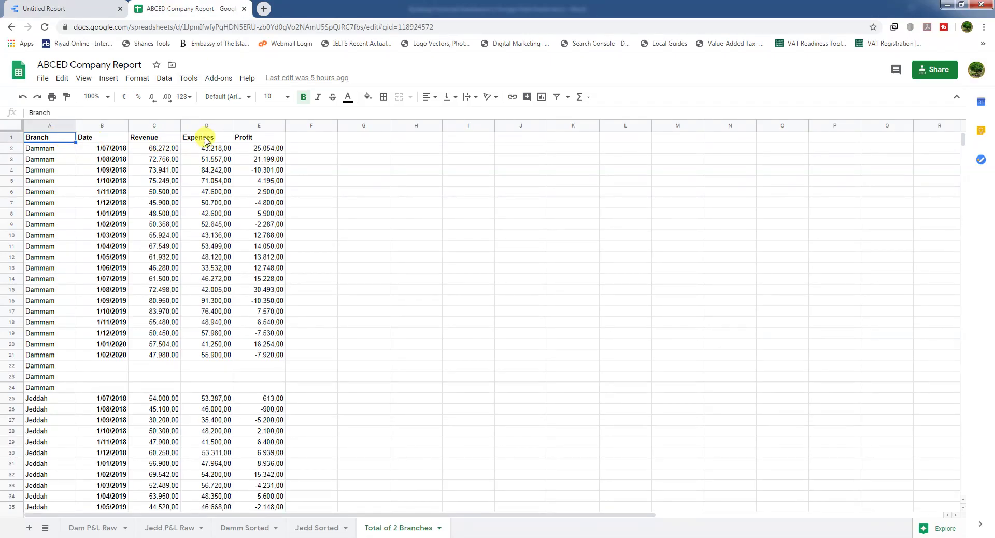
click(44, 8)
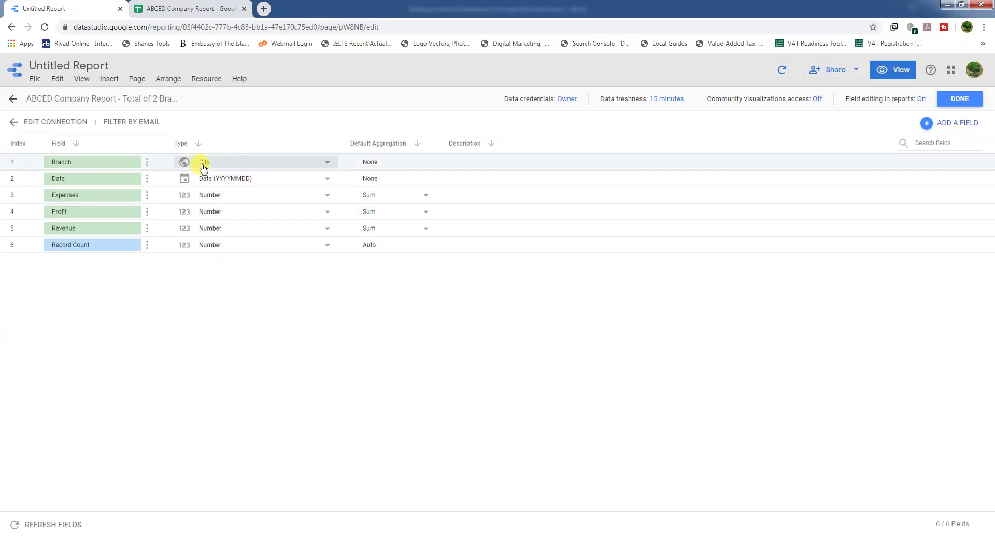
Change the Branch field's type from City to Text and save the data source with Done.
click(314, 169)
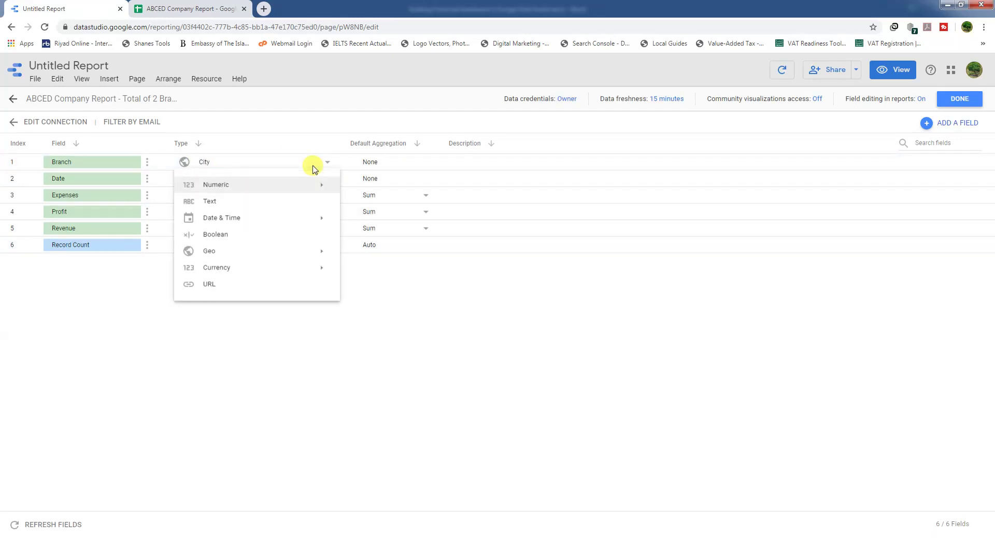
click(207, 202)
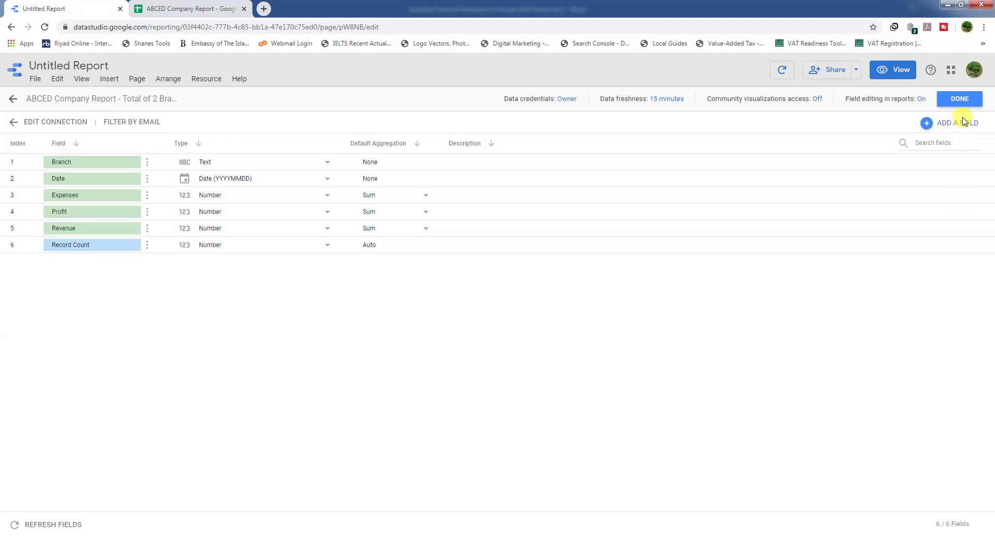
click(954, 99)
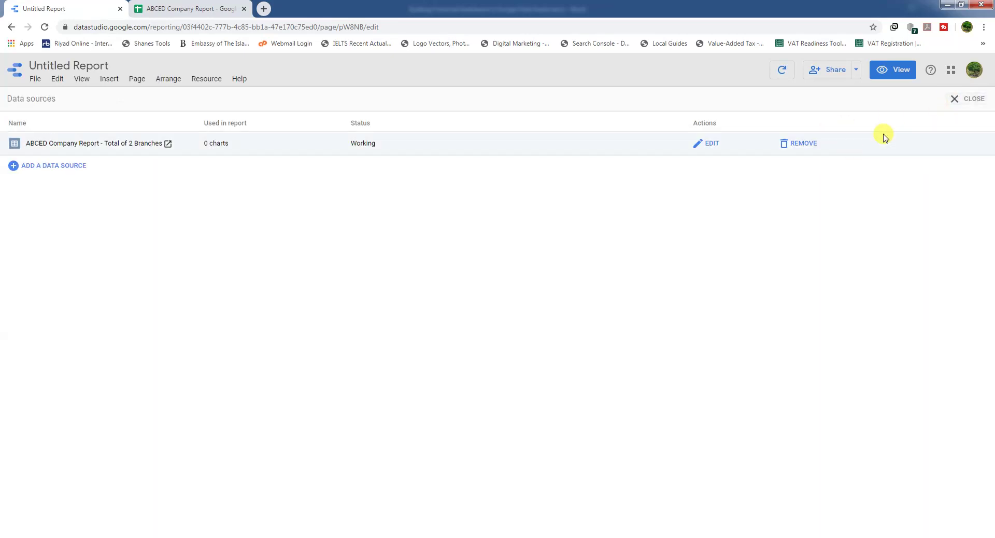
Close the Data sources list to return to the blank report, then open the Add a chart gallery.
click(955, 99)
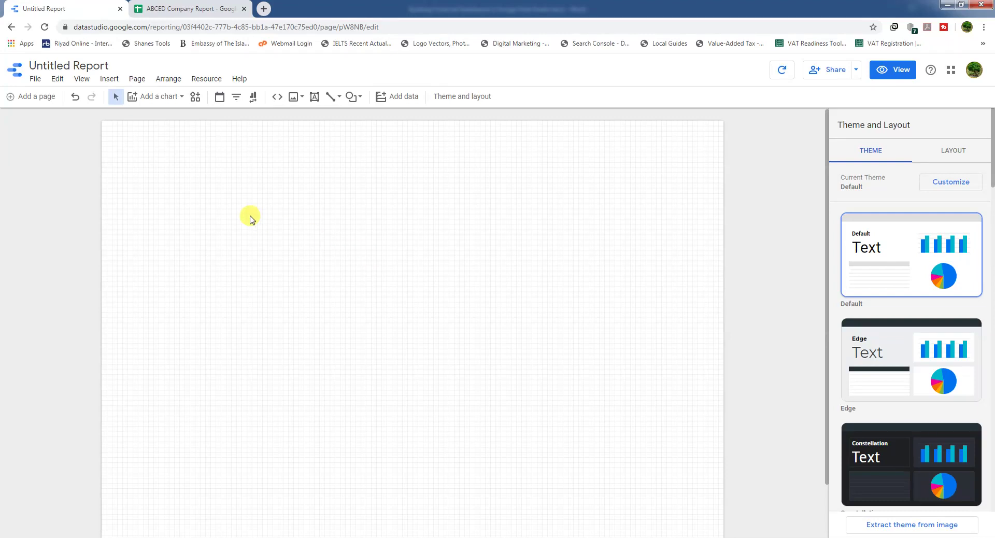
click(181, 97)
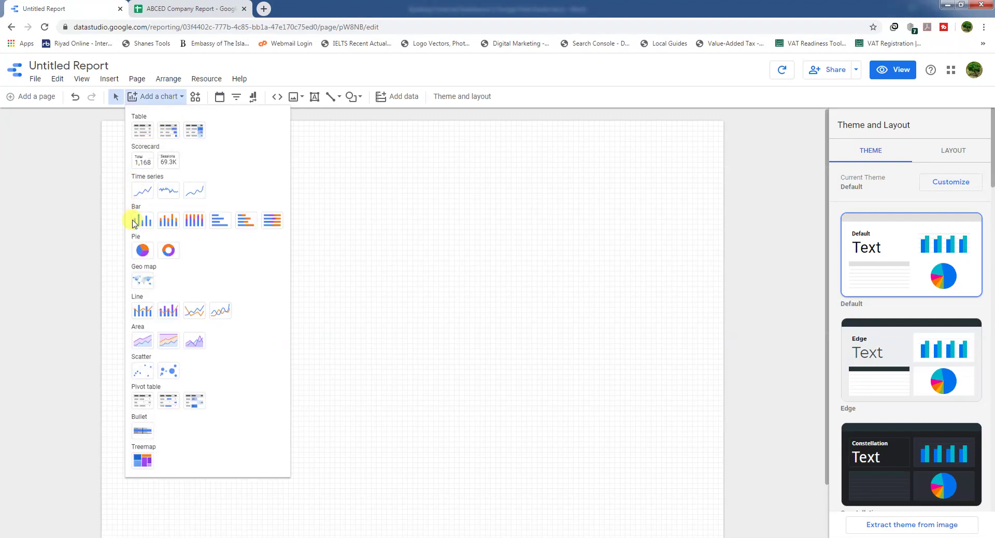